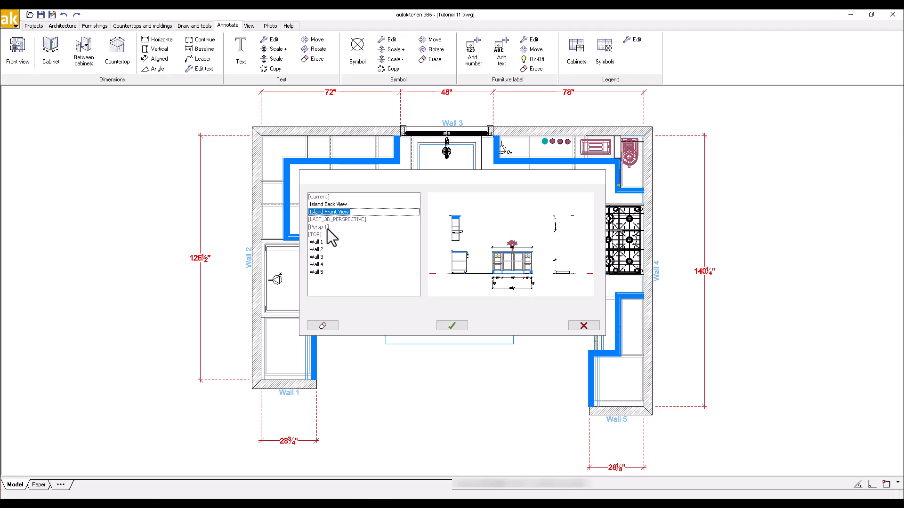
Preview the saved elevation views for Wall 2, Wall 3 and Wall 4, and close the view list.
{"action": "left_click", "coordinate": [325, 249]}
{"action": "left_click", "coordinate": [326, 256]}
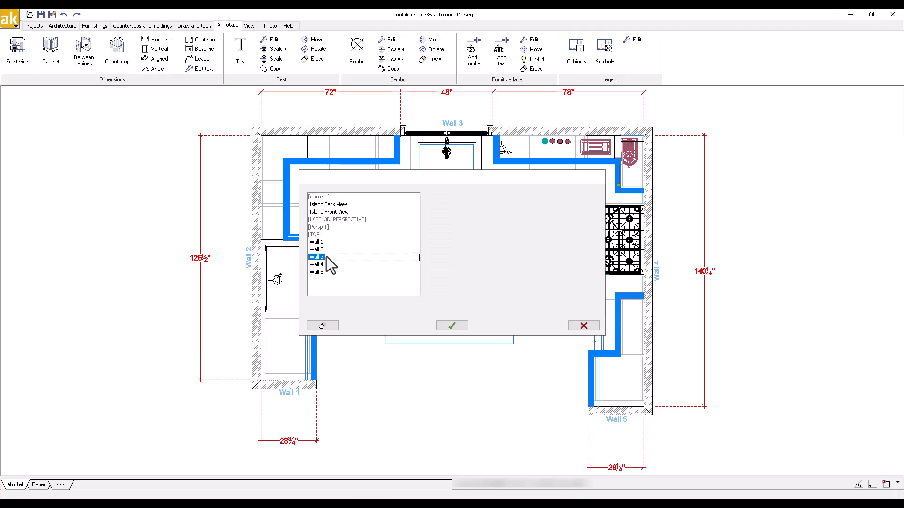
{"action": "left_click", "coordinate": [324, 264]}
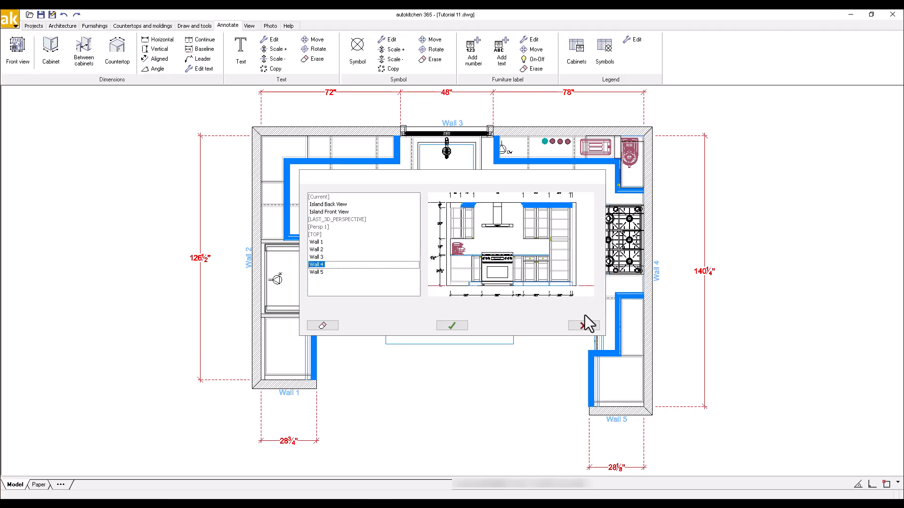
{"action": "left_click", "coordinate": [595, 325]}
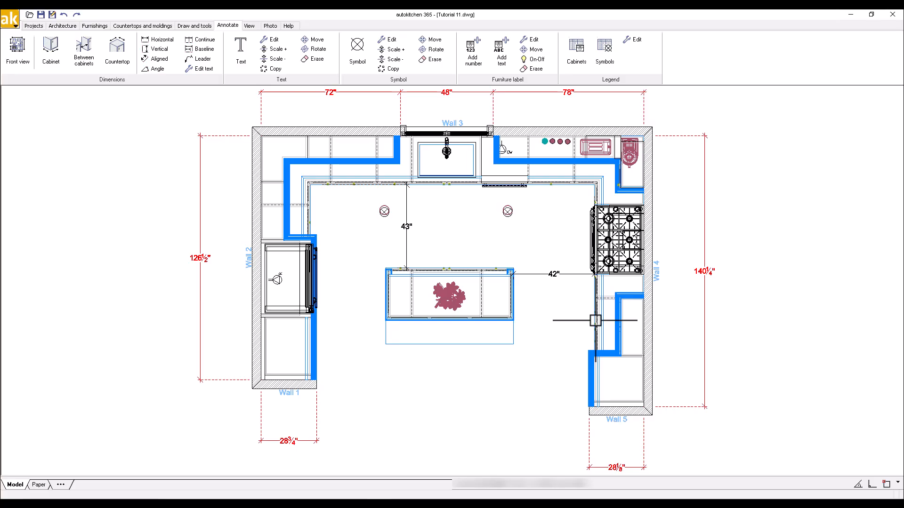
Automatically create print pages for the TOP, Wall 2, Wall 3 and Wall 4 views on monochrome landscape ANSI B paper at 1/2"=1'.
{"action": "left_click", "coordinate": [35, 25]}
{"action": "left_click", "coordinate": [157, 58]}
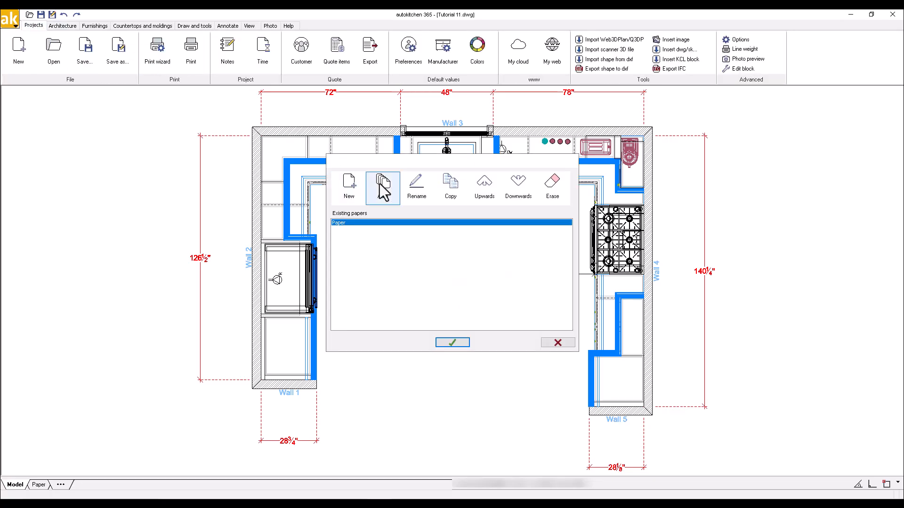
{"action": "left_click", "coordinate": [380, 186]}
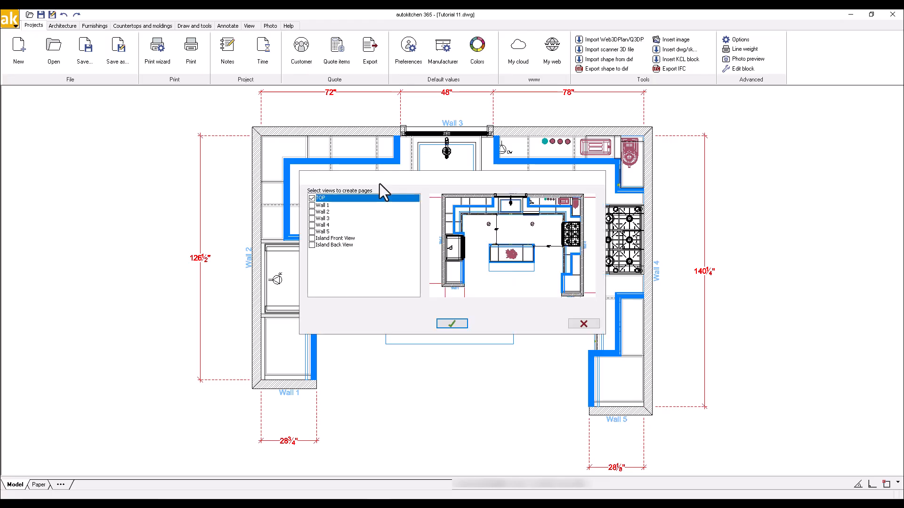
{"action": "left_click", "coordinate": [320, 211]}
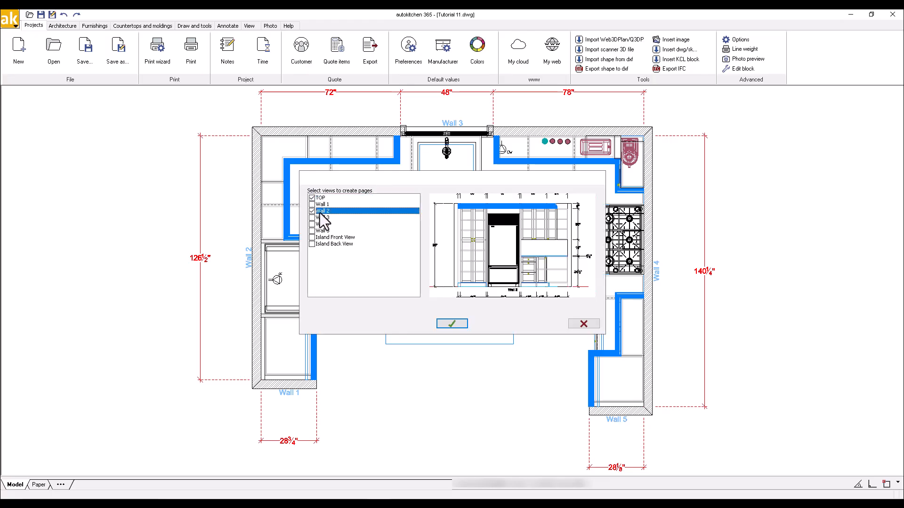
{"action": "left_click", "coordinate": [313, 218]}
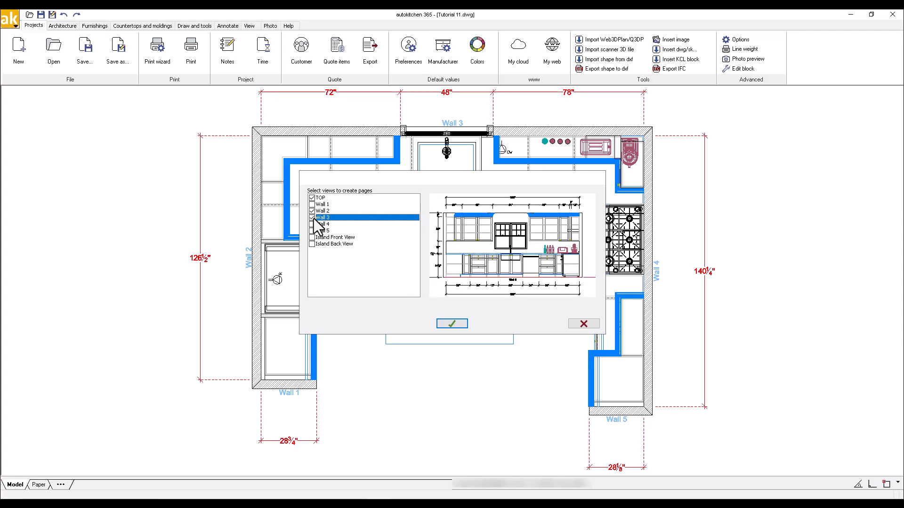
{"action": "left_click", "coordinate": [313, 224]}
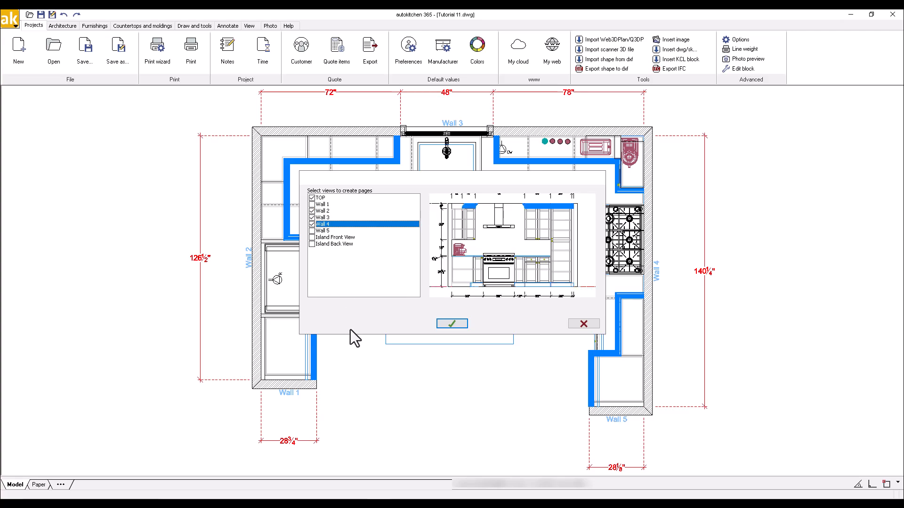
{"action": "left_click", "coordinate": [459, 324]}
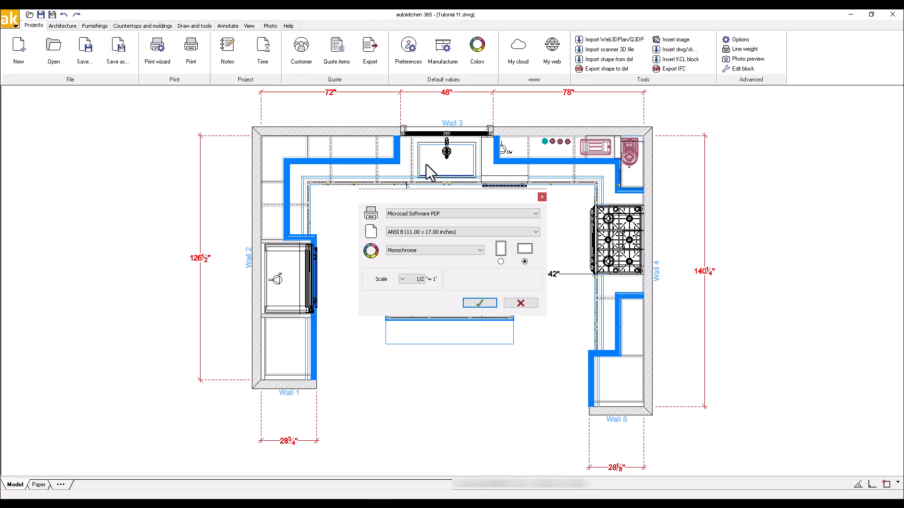
{"action": "left_click", "coordinate": [477, 302]}
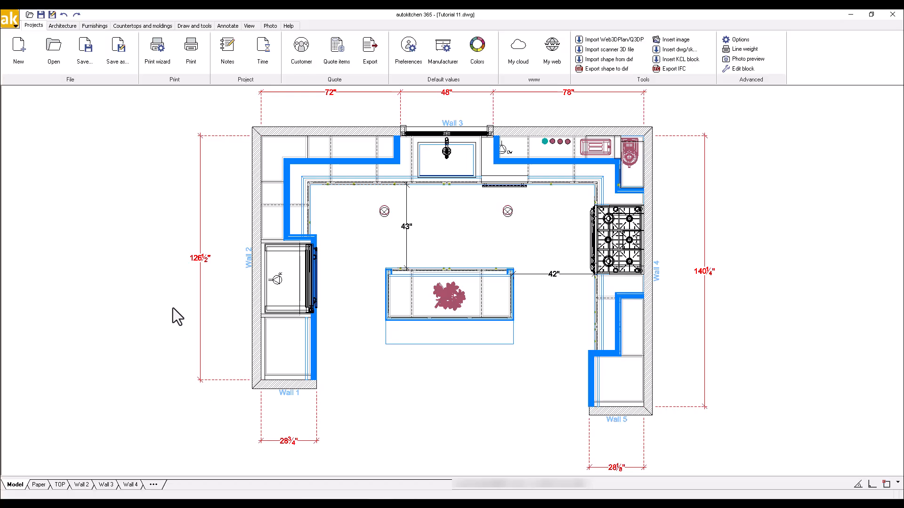
Create a new blank paper from scratch named "Island Views" in the print wizard.
{"action": "left_click", "coordinate": [157, 58]}
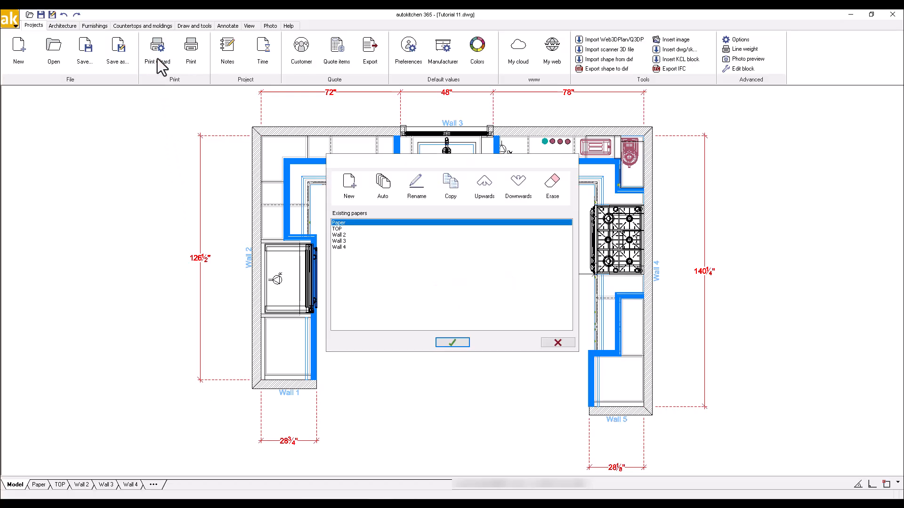
{"action": "left_click", "coordinate": [342, 196]}
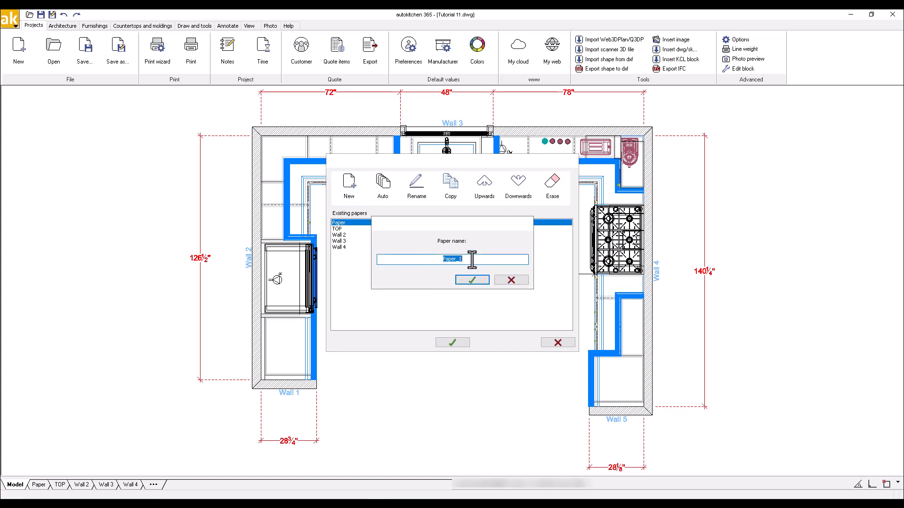
{"action": "type", "text": "Island Views"}
{"action": "left_click", "coordinate": [473, 279]}
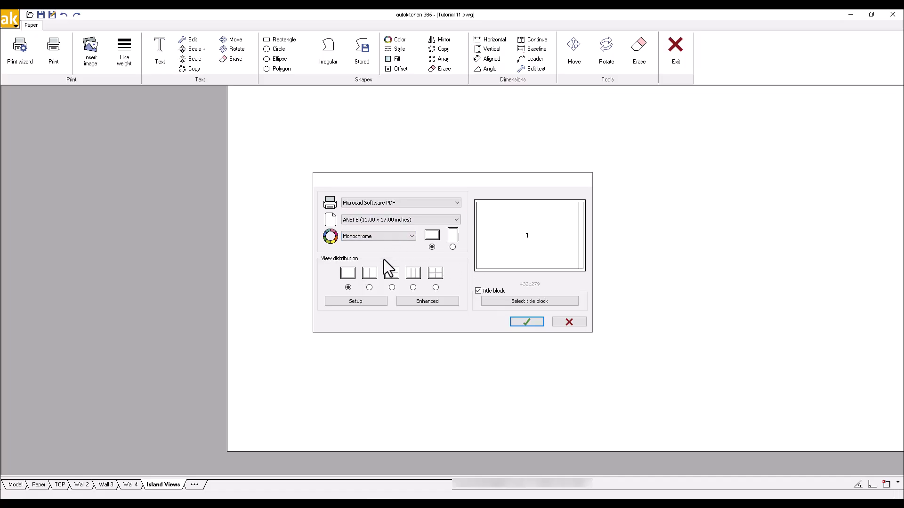
Choose the two-view side-by-side layout and assign Island Front View to view 1 at a 3/4"=1' scale.
{"action": "left_click", "coordinate": [369, 287]}
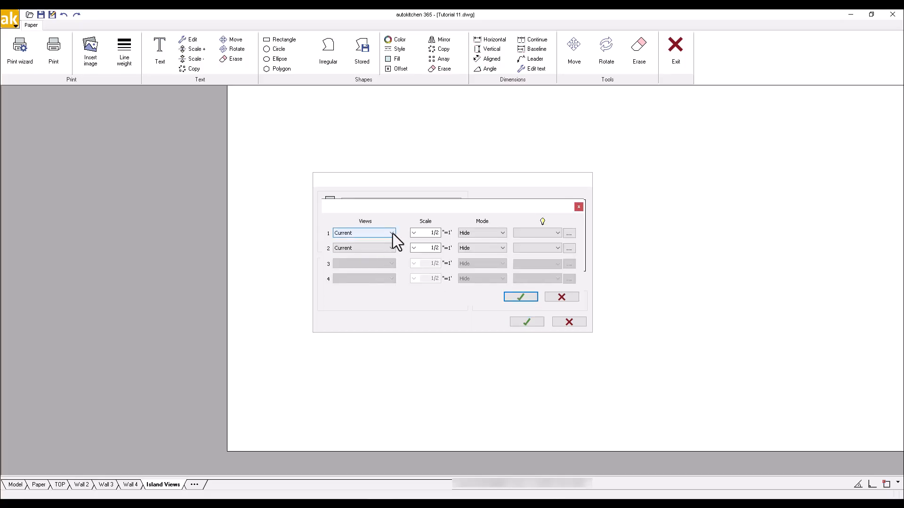
{"action": "left_click", "coordinate": [393, 233]}
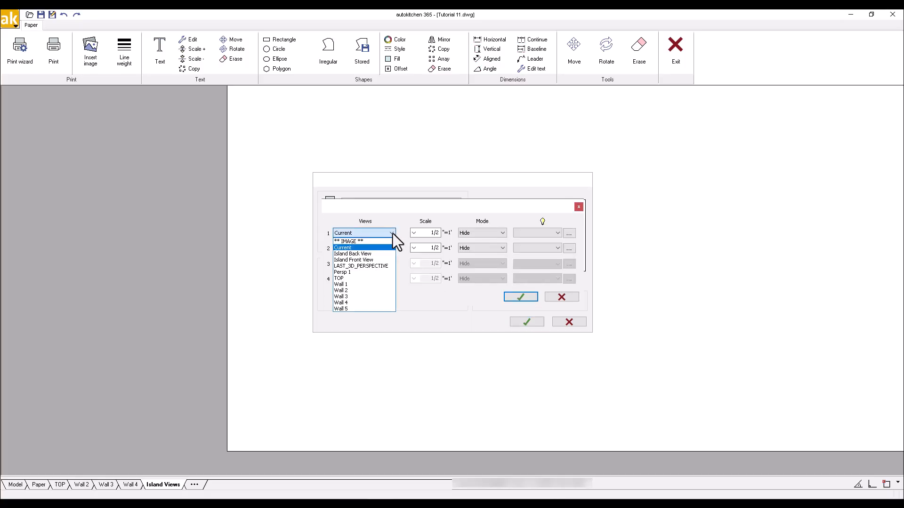
{"action": "left_click", "coordinate": [371, 259]}
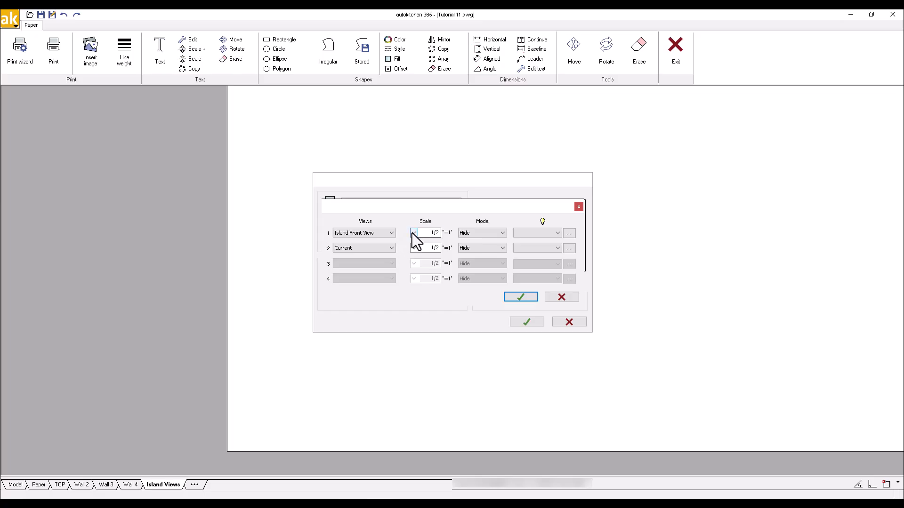
{"action": "left_click", "coordinate": [413, 233]}
{"action": "left_click", "coordinate": [431, 272]}
Assign Island Back View to view 2 at a 3/4"=1' scale and apply the page layout.
{"action": "left_click", "coordinate": [391, 247]}
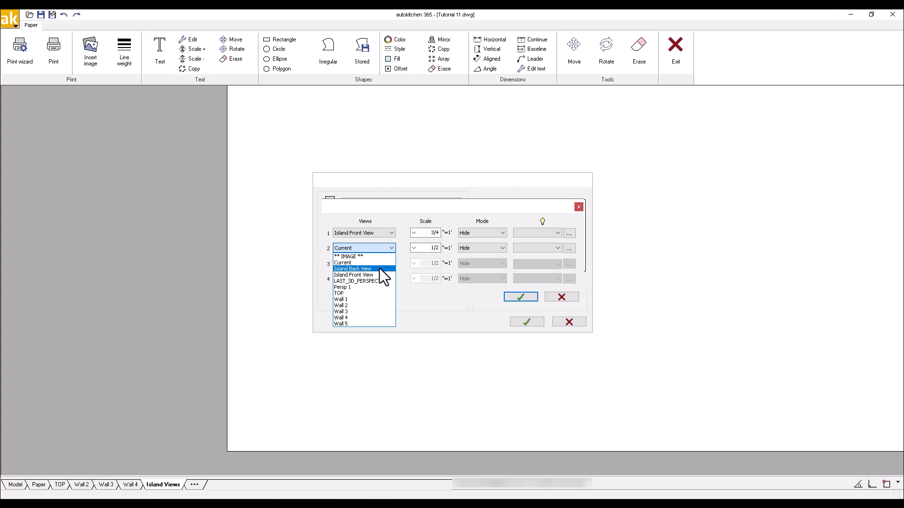
{"action": "left_click", "coordinate": [380, 269]}
{"action": "left_click", "coordinate": [414, 248]}
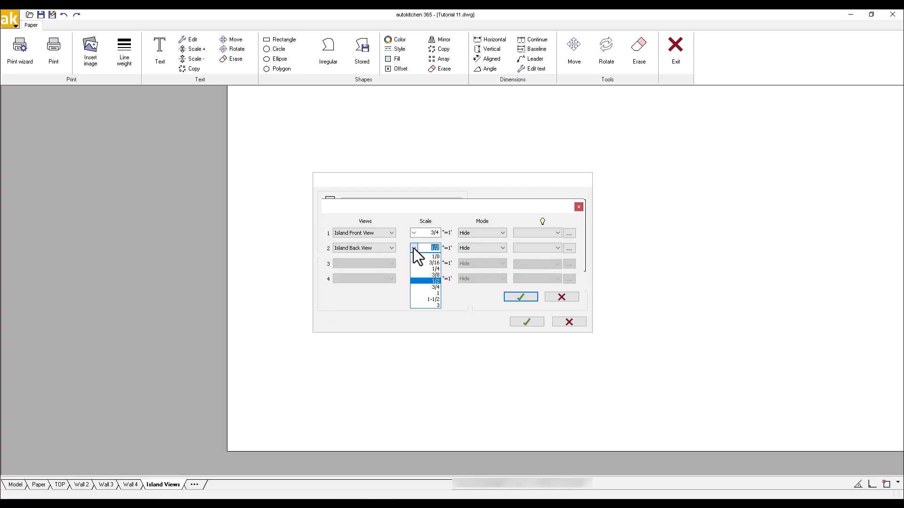
{"action": "left_click", "coordinate": [435, 286]}
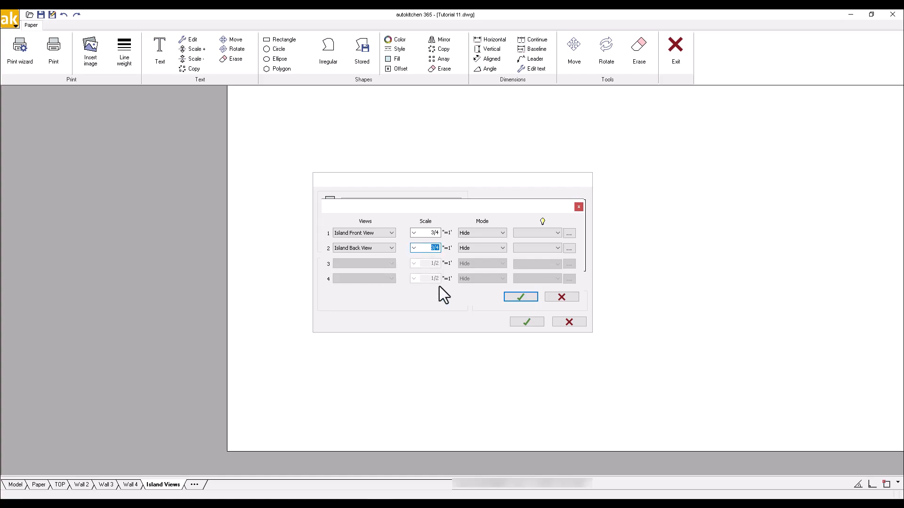
{"action": "left_click", "coordinate": [514, 297]}
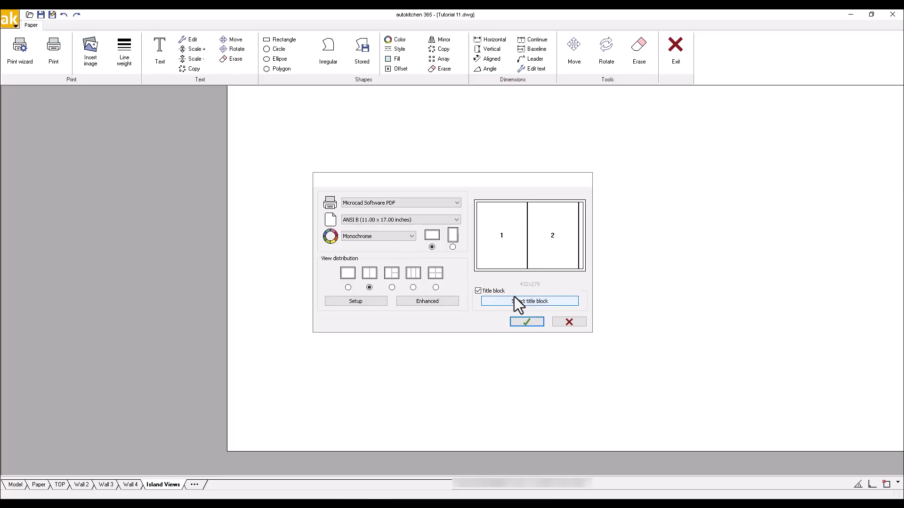
{"action": "left_click", "coordinate": [526, 321]}
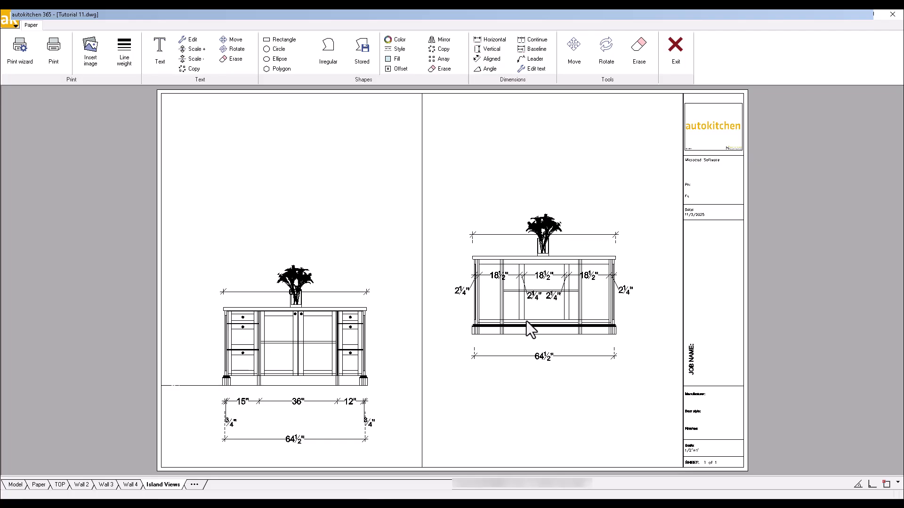
Shift the island front elevation upward within its viewport to line it up with the back elevation.
{"action": "double_click", "coordinate": [388, 313]}
{"action": "mouse_move", "coordinate": [387, 327]}
{"action": "middle_mouse_down"}
{"action": "mouse_move", "coordinate": [393, 267]}
{"action": "mouse_move", "coordinate": [386, 272]}
{"action": "middle_mouse_up"}
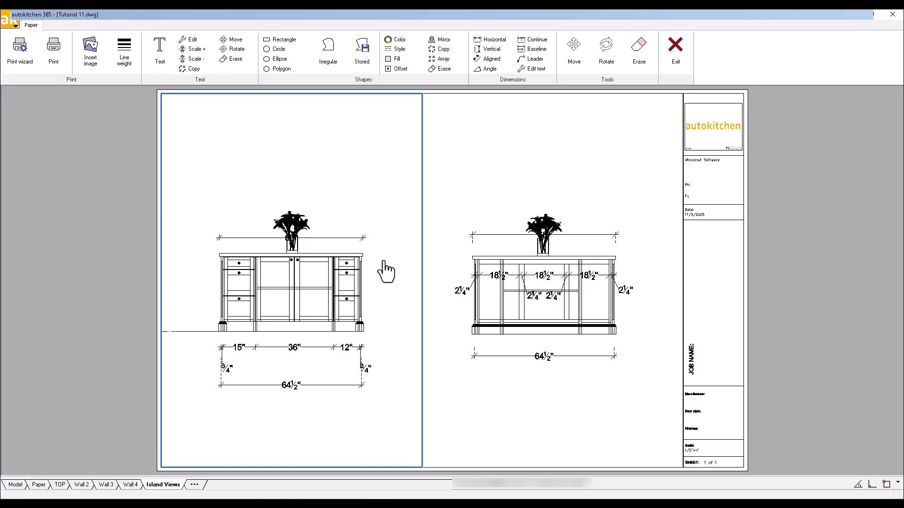
{"action": "double_click", "coordinate": [106, 258]}
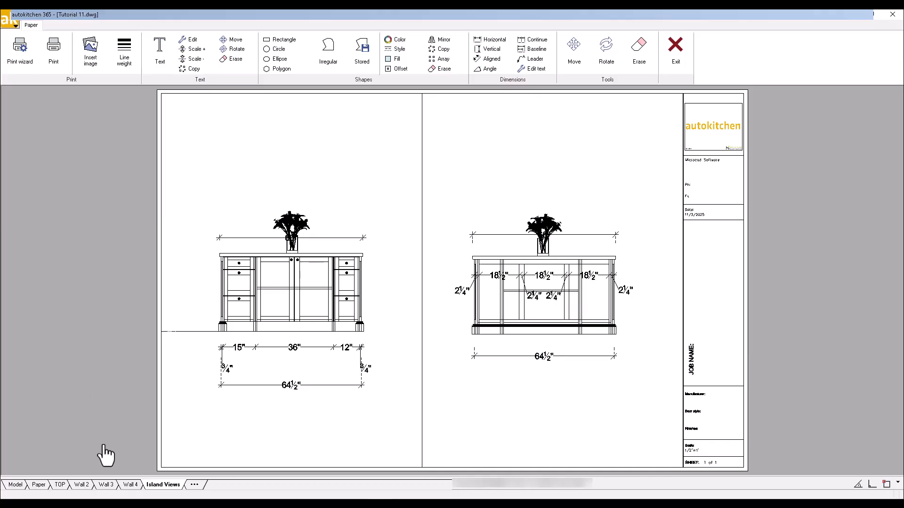
Review the Wall 4, Wall 3, Wall 2 and TOP pages and return to the Island Views page.
{"action": "left_click", "coordinate": [127, 485]}
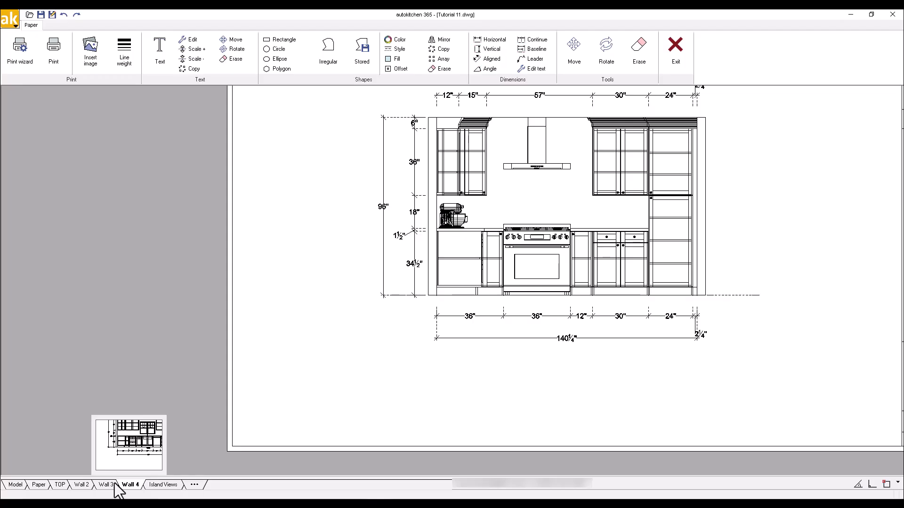
{"action": "left_click", "coordinate": [106, 484]}
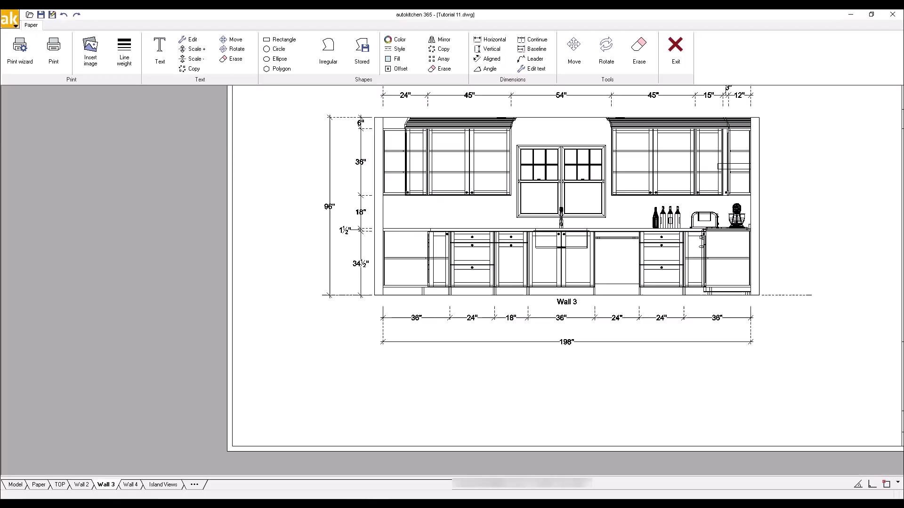
{"action": "left_click", "coordinate": [83, 485]}
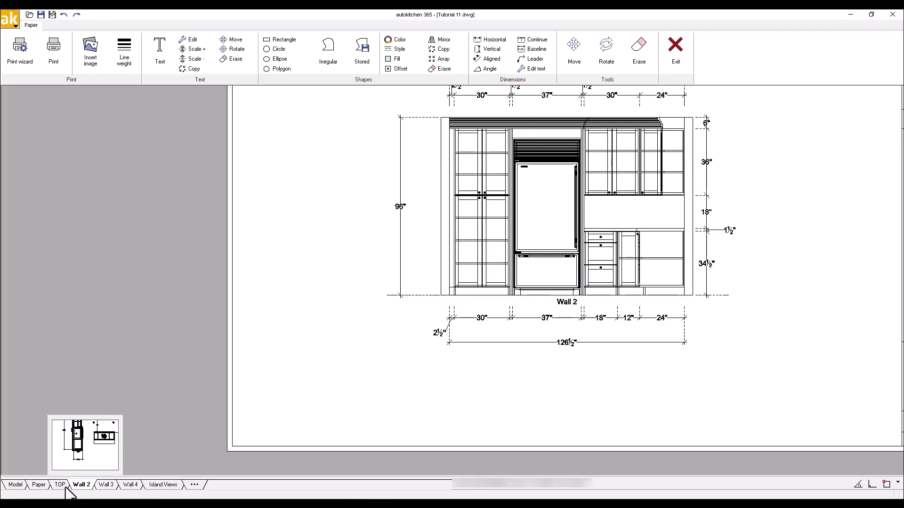
{"action": "left_click", "coordinate": [66, 487]}
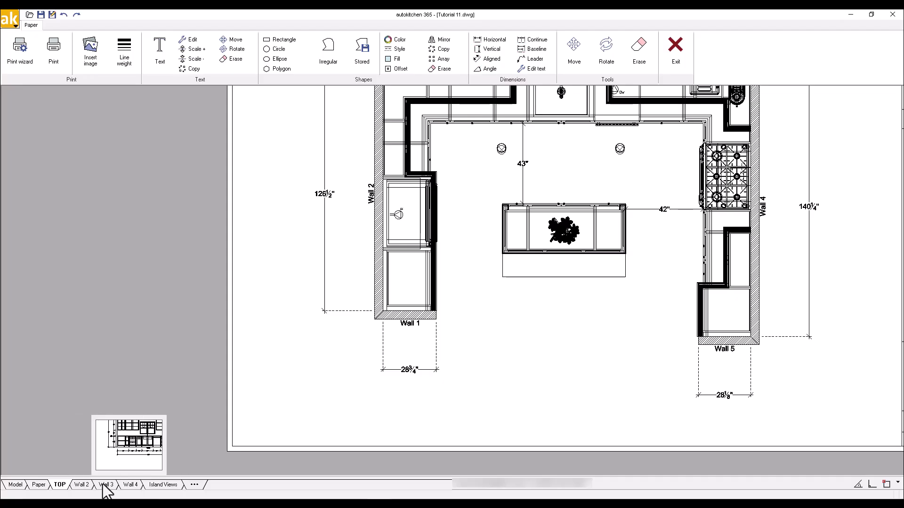
{"action": "left_click", "coordinate": [158, 485]}
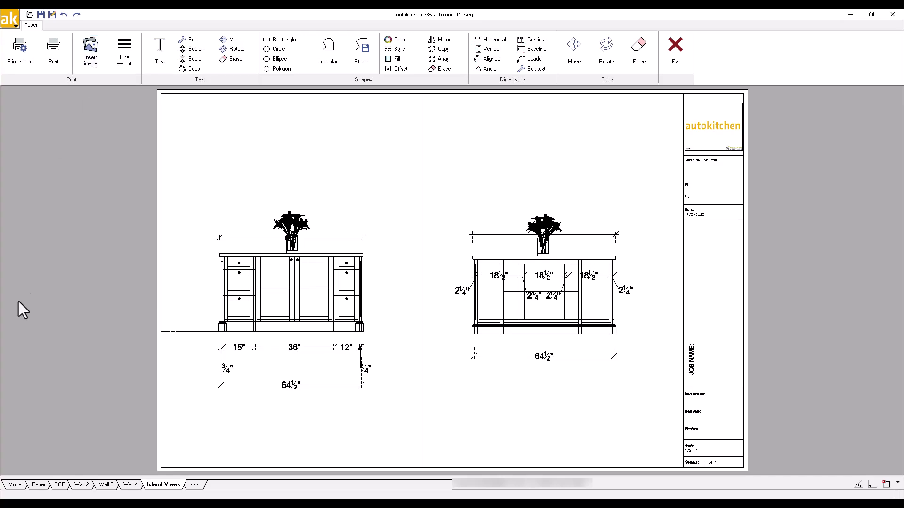
On the TOP page, assign the MY FLOOR PLAN visibility preset to the TOP view in the print wizard's view setup.
{"action": "left_click", "coordinate": [60, 484]}
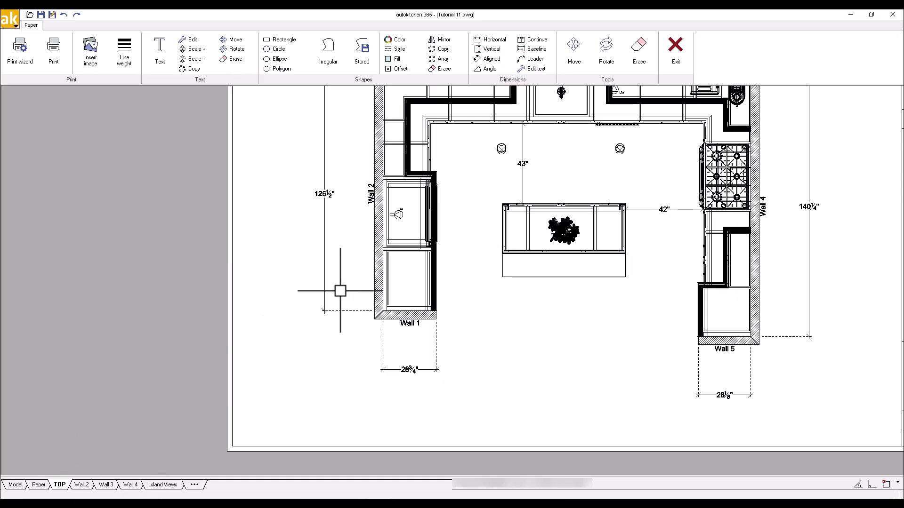
{"action": "scroll", "coordinate": [339, 301], "scroll_direction": "down", "scroll_amount": 2}
{"action": "middle_click_drag", "start_coordinate": [413, 260], "coordinate": [314, 301]}
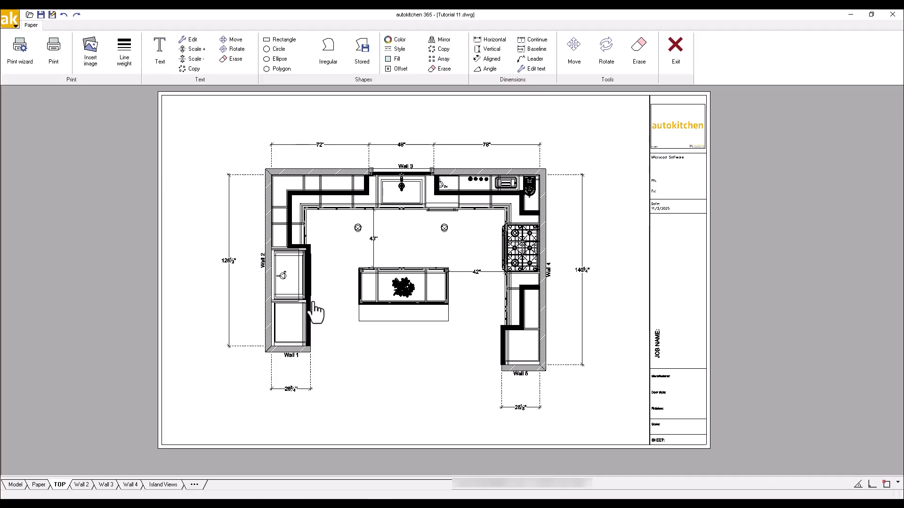
{"action": "right_click", "coordinate": [201, 179]}
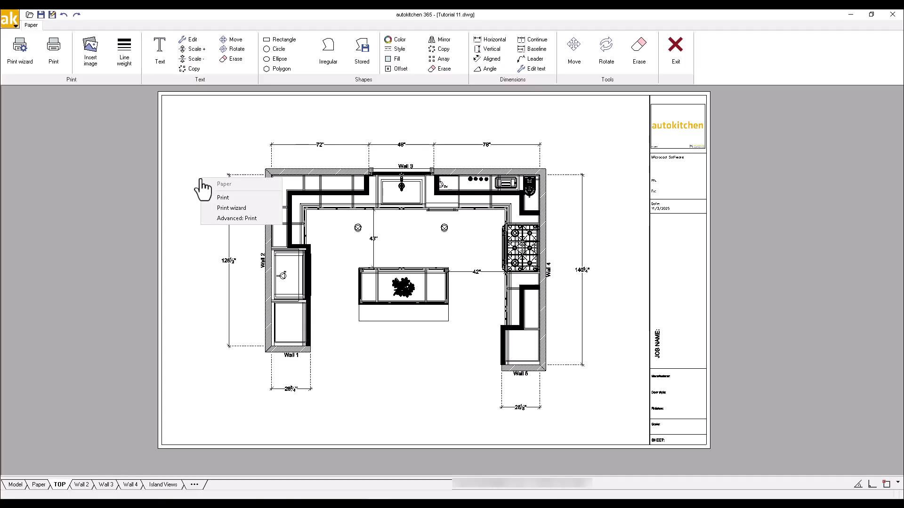
{"action": "left_click", "coordinate": [219, 209]}
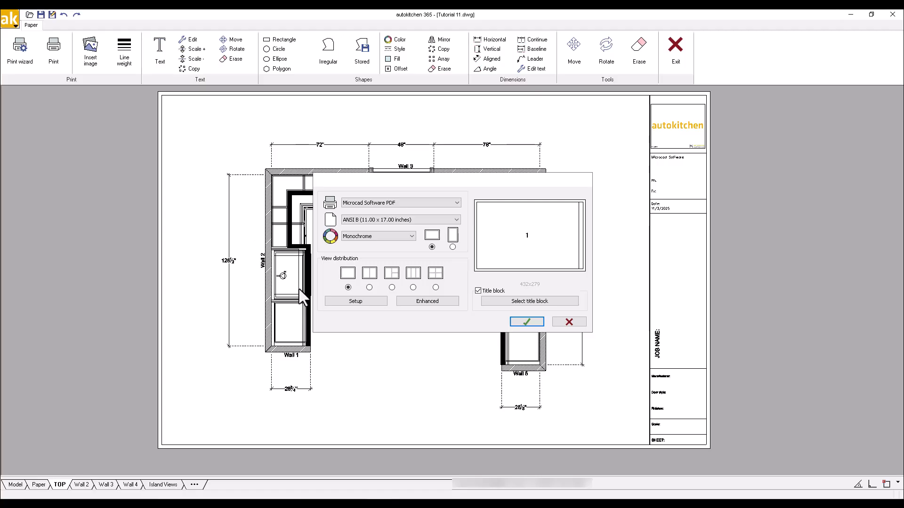
{"action": "left_click", "coordinate": [329, 300]}
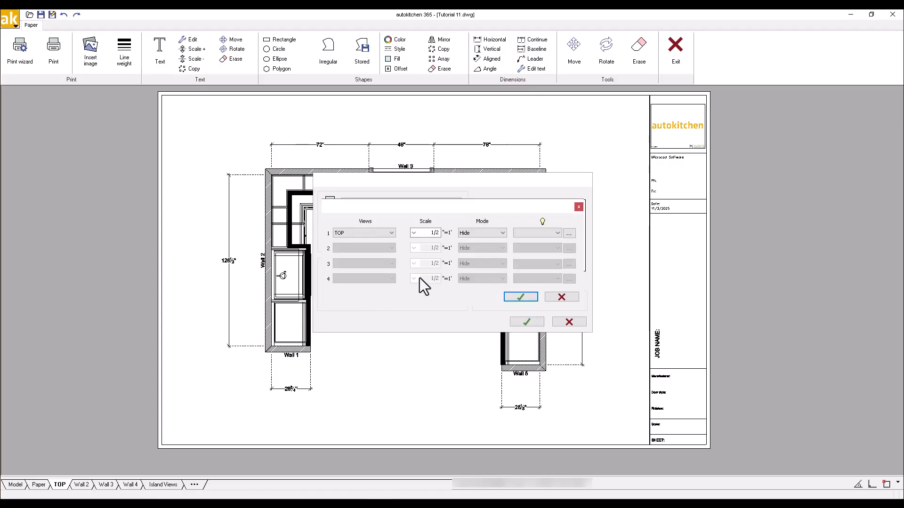
{"action": "left_click", "coordinate": [558, 233]}
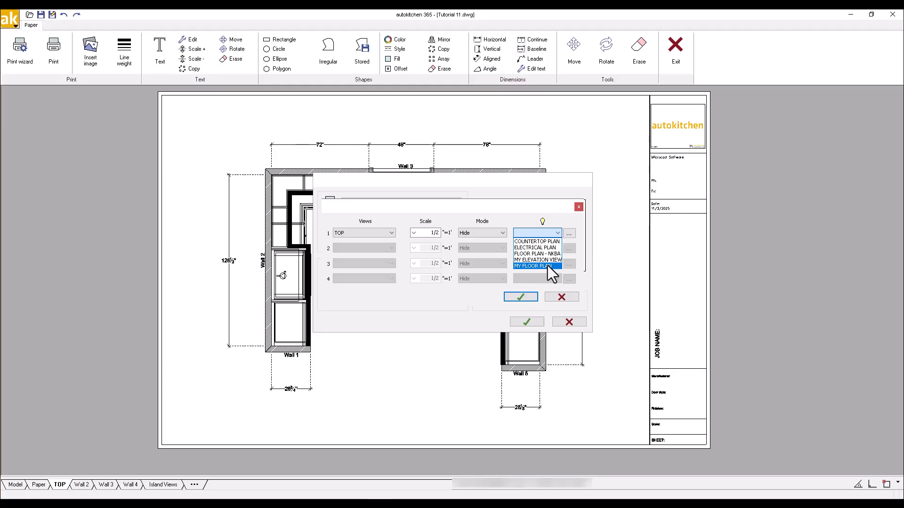
{"action": "left_click", "coordinate": [537, 266]}
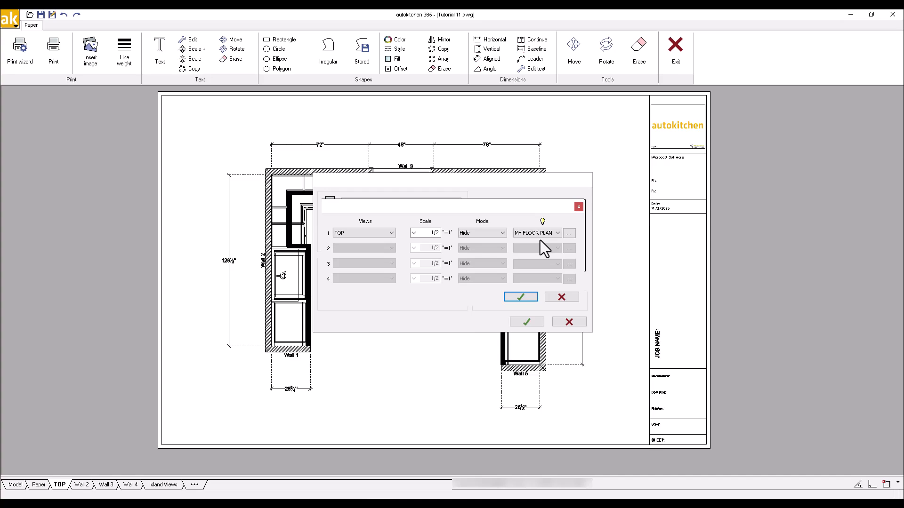
Turn on the cabinet Dimensions layer for the TOP view and apply the page layout.
{"action": "left_click", "coordinate": [569, 234]}
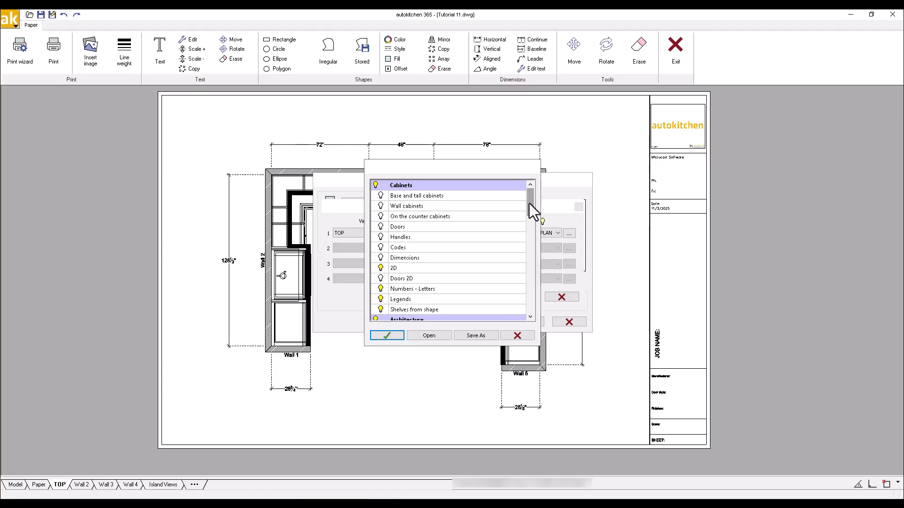
{"action": "mouse_move", "coordinate": [529, 203]}
{"action": "left_mouse_down"}
{"action": "mouse_move", "coordinate": [529, 230]}
{"action": "mouse_move", "coordinate": [532, 202]}
{"action": "left_mouse_up"}
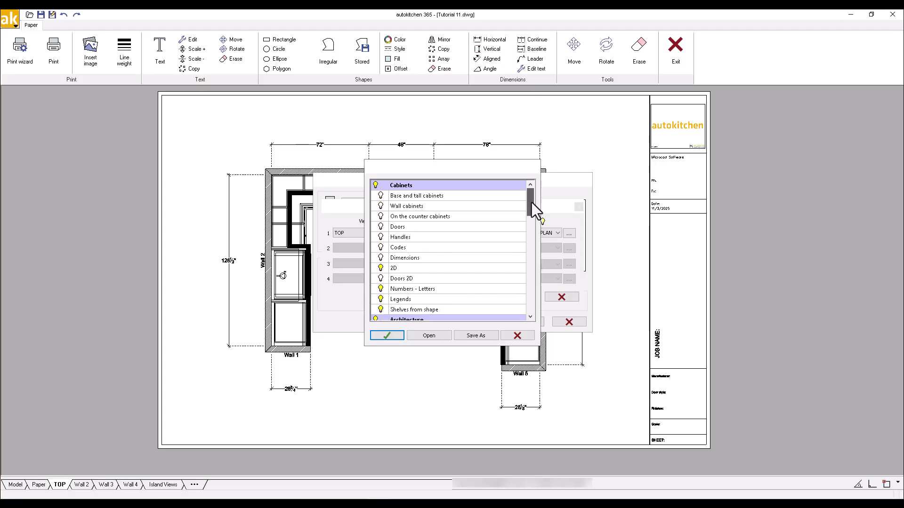
{"action": "left_click", "coordinate": [380, 258]}
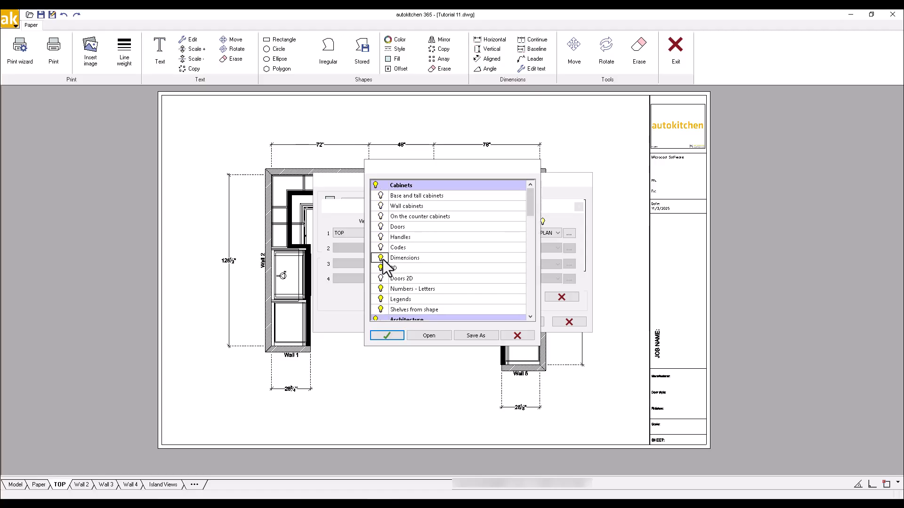
{"action": "left_click", "coordinate": [387, 335]}
{"action": "left_click", "coordinate": [520, 297]}
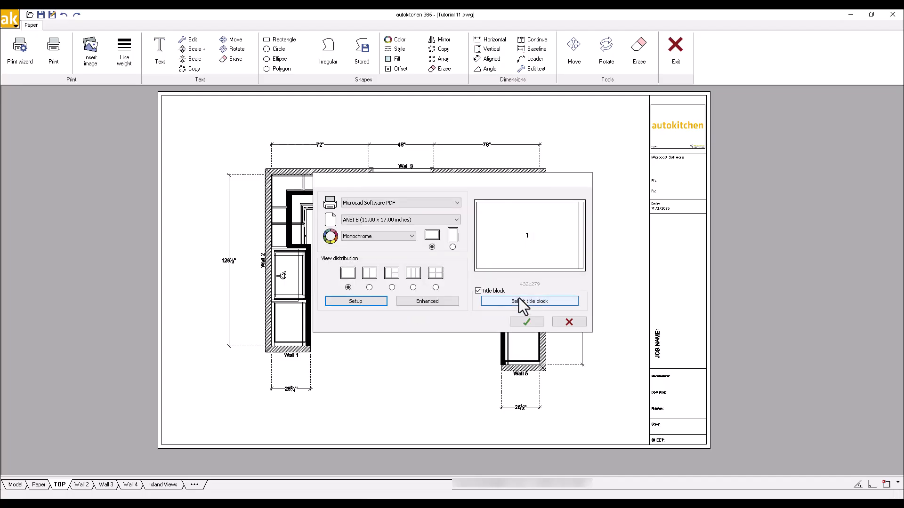
{"action": "left_click", "coordinate": [526, 322]}
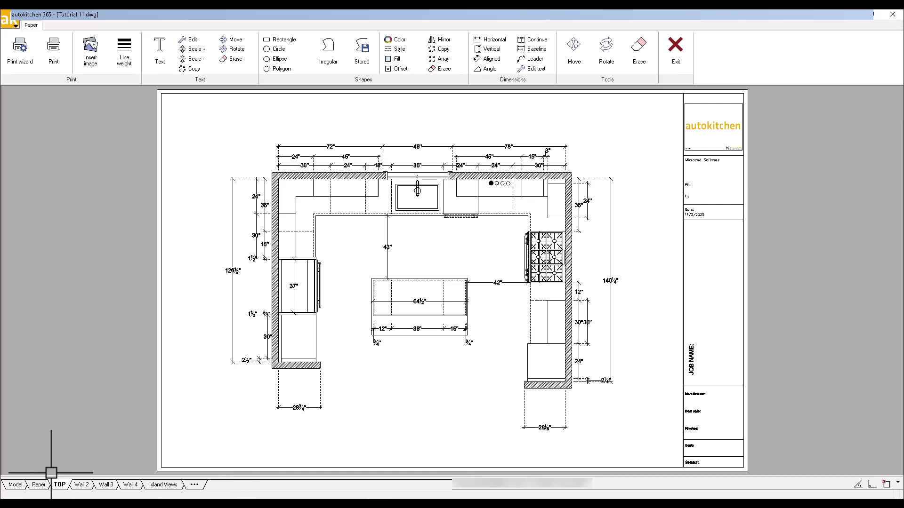
Return to the model and rename the TOP page as Floor plan in the list of existing papers.
{"action": "mouse_move", "coordinate": [16, 489]}
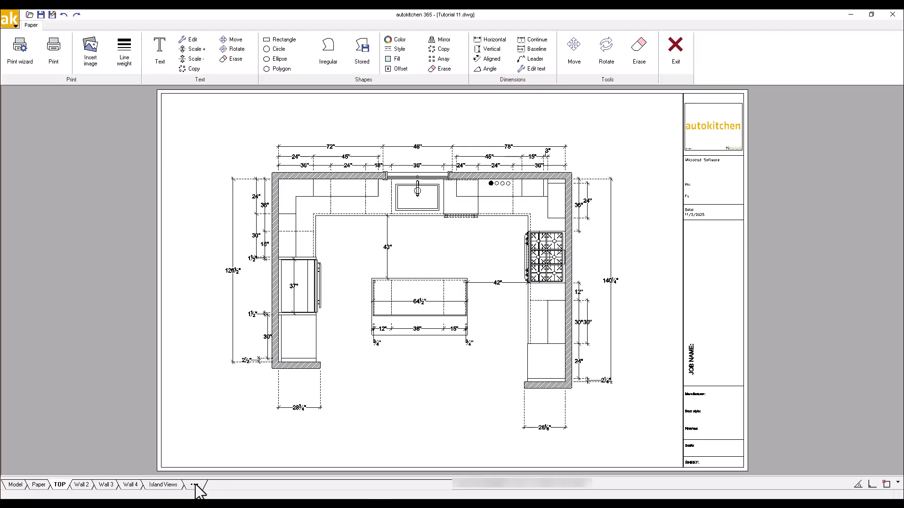
{"action": "left_click", "coordinate": [16, 487]}
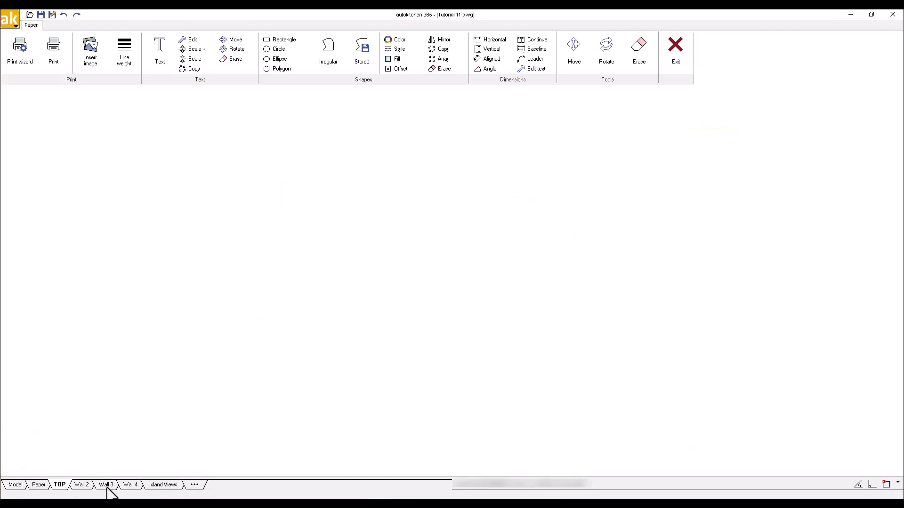
{"action": "left_click", "coordinate": [195, 486]}
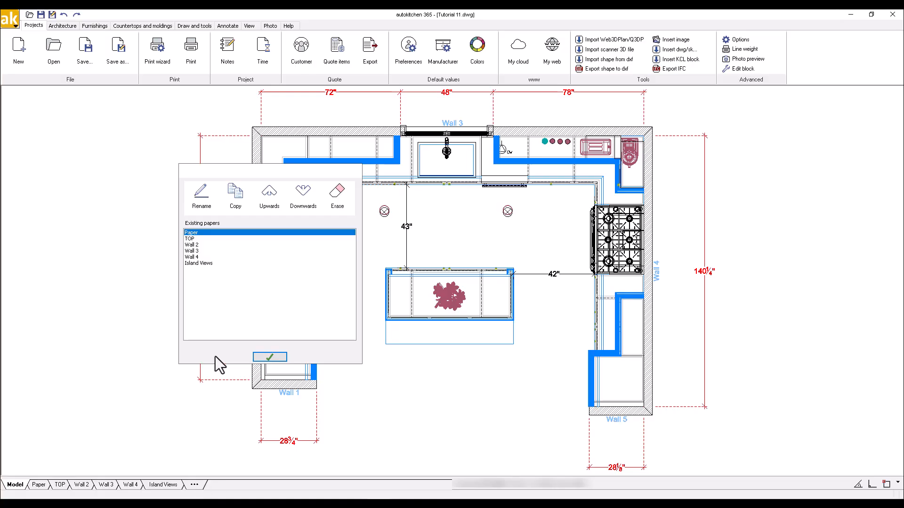
{"action": "left_click", "coordinate": [190, 239]}
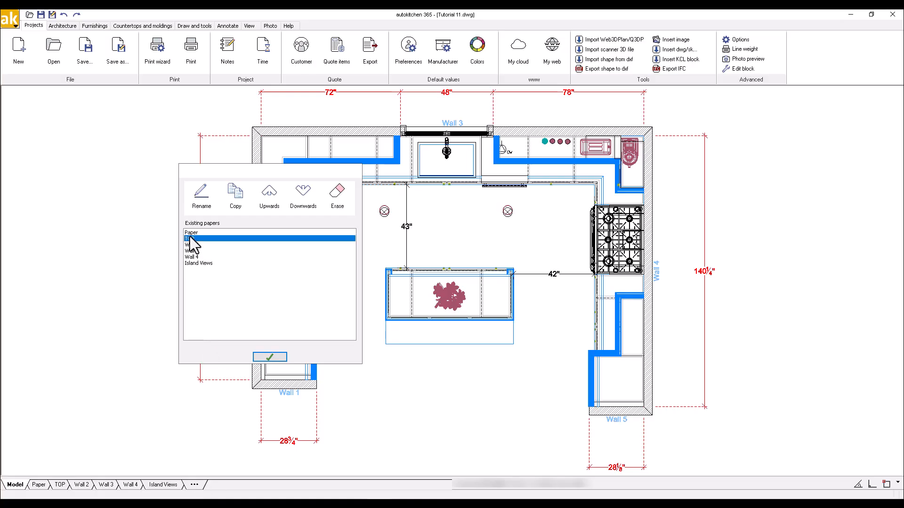
{"action": "left_click", "coordinate": [201, 195]}
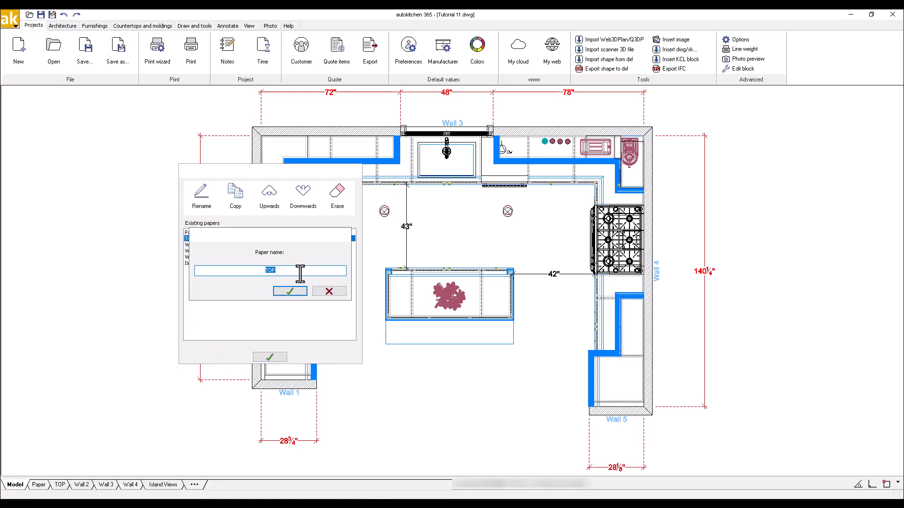
{"action": "type", "text": "Floor plan"}
{"action": "left_click", "coordinate": [290, 292]}
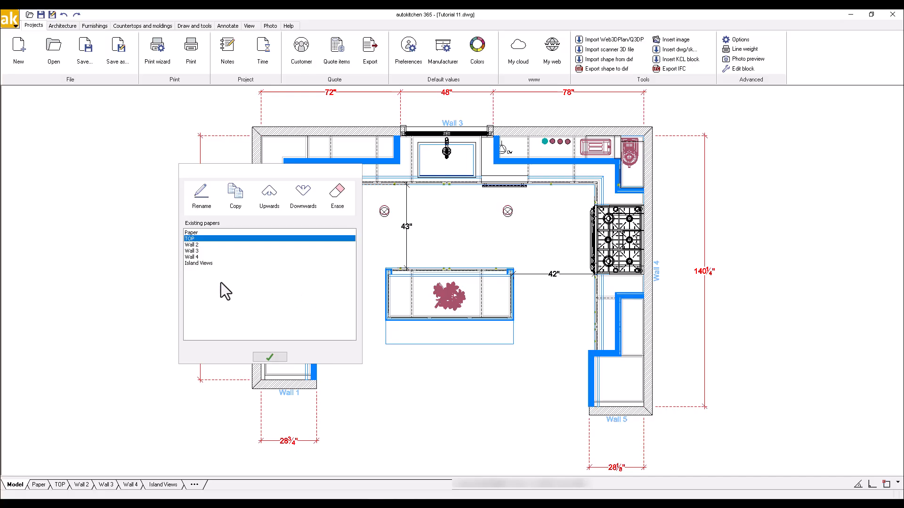
Rename the Wall 2 page as Fridge wall.
{"action": "left_click", "coordinate": [196, 245]}
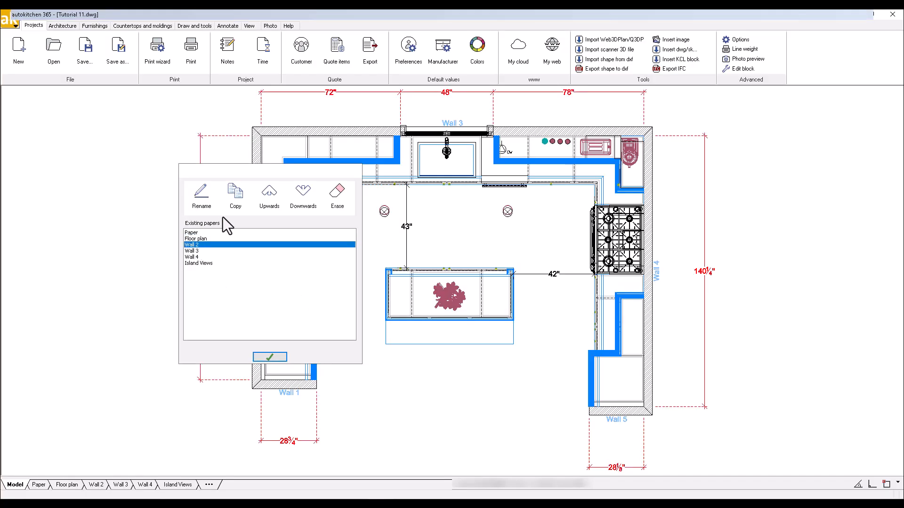
{"action": "left_click", "coordinate": [201, 195]}
{"action": "type", "text": "Fri"}
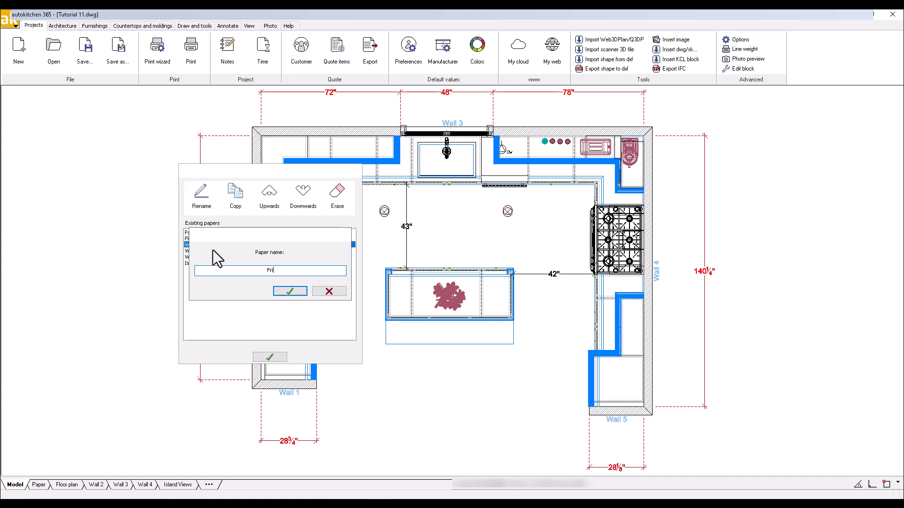
{"action": "type", "text": "dge wall"}
{"action": "left_click", "coordinate": [290, 291]}
Rename the Wall 3 page as Sink wall.
{"action": "left_click", "coordinate": [213, 251]}
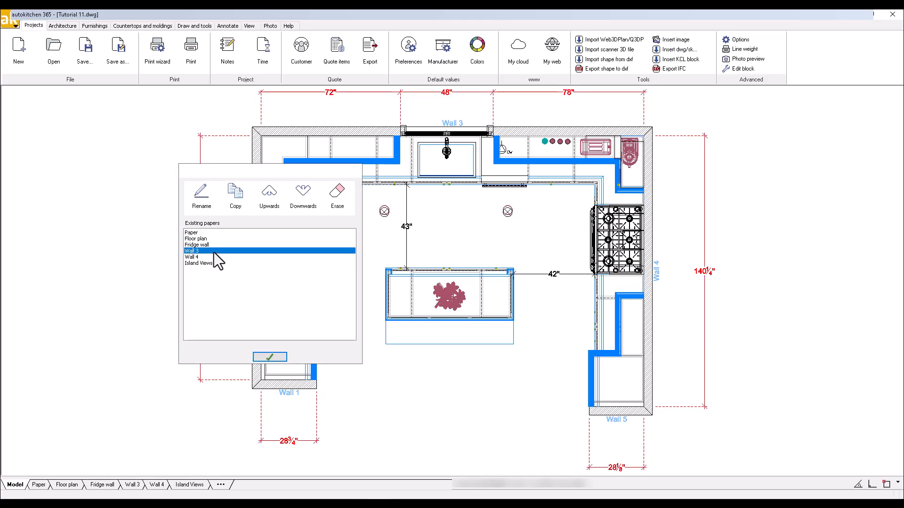
{"action": "left_click", "coordinate": [203, 193]}
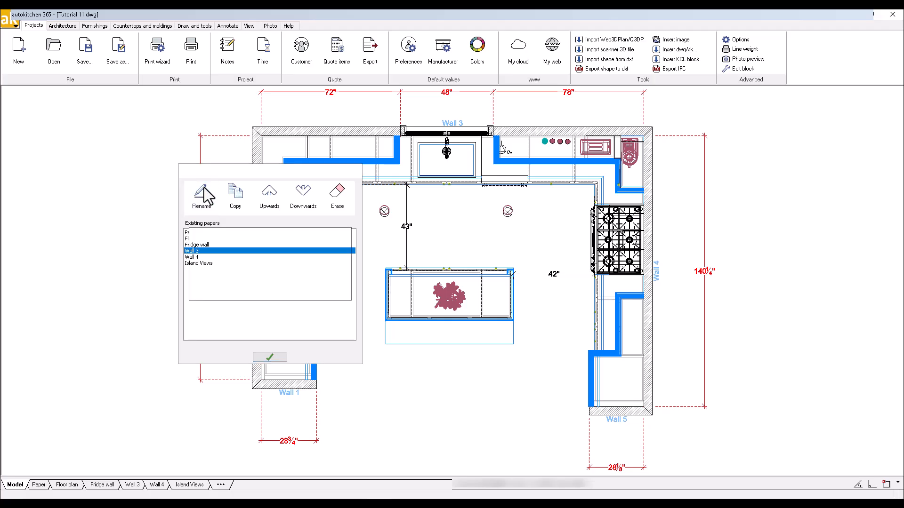
{"action": "type", "text": "Sink wall"}
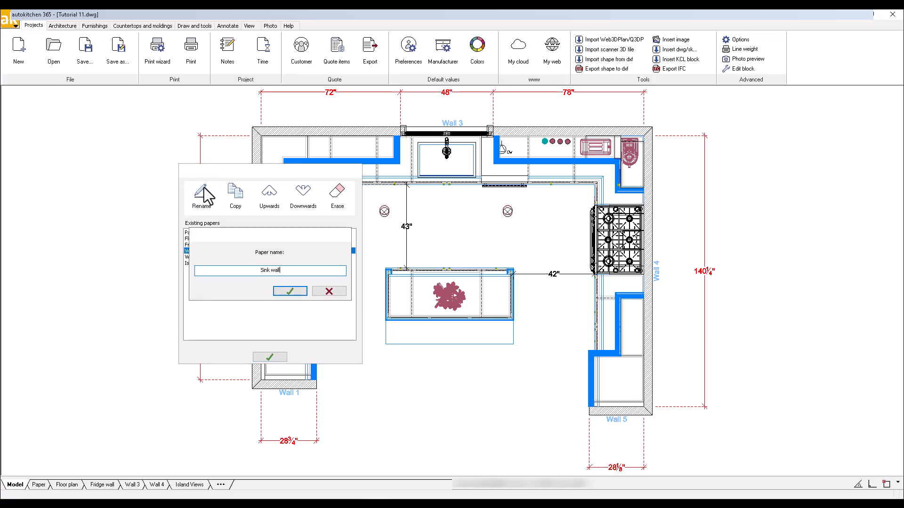
{"action": "left_click", "coordinate": [288, 293]}
Rename the Wall 4 page as Range wall and finish managing the papers.
{"action": "left_click", "coordinate": [208, 257]}
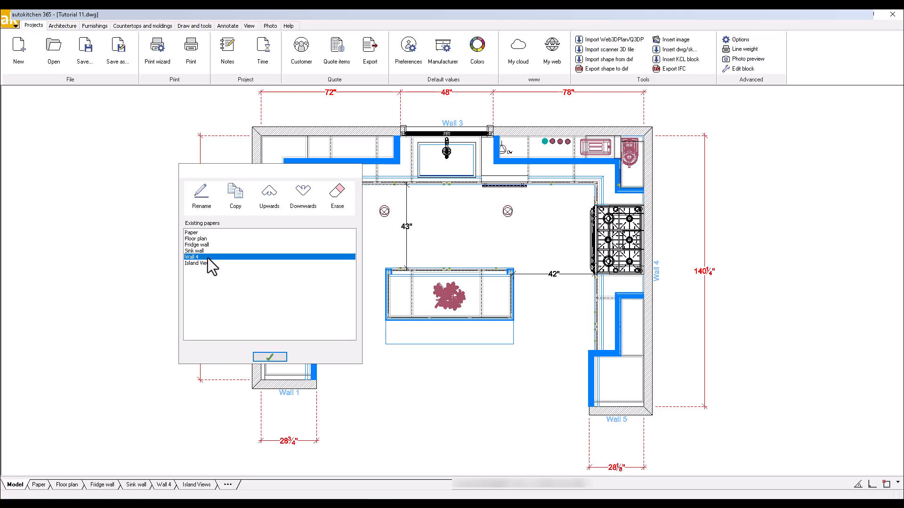
{"action": "left_click", "coordinate": [205, 204]}
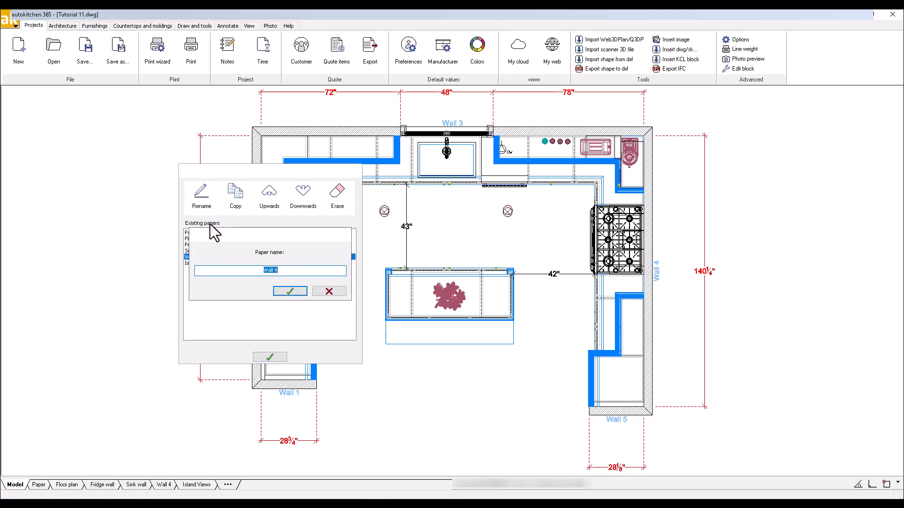
{"action": "type", "text": "Range wall"}
{"action": "left_click", "coordinate": [293, 292]}
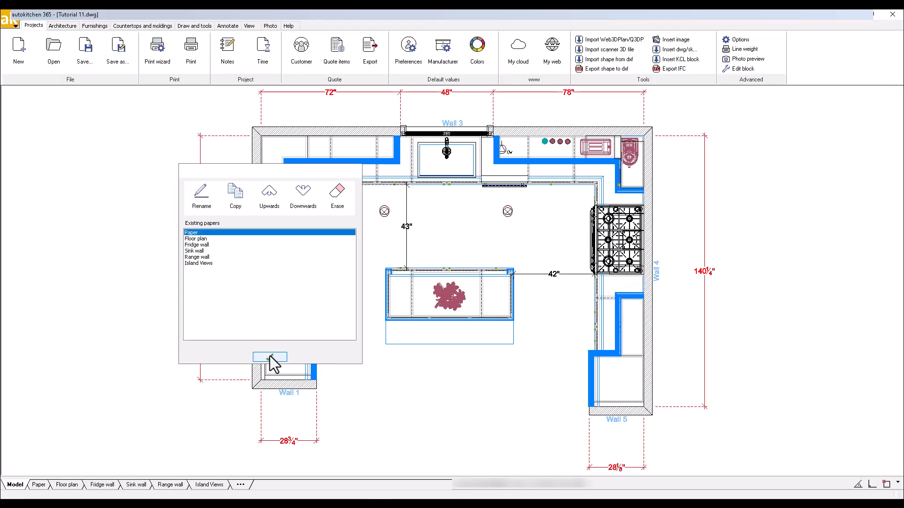
{"action": "left_click", "coordinate": [270, 356]}
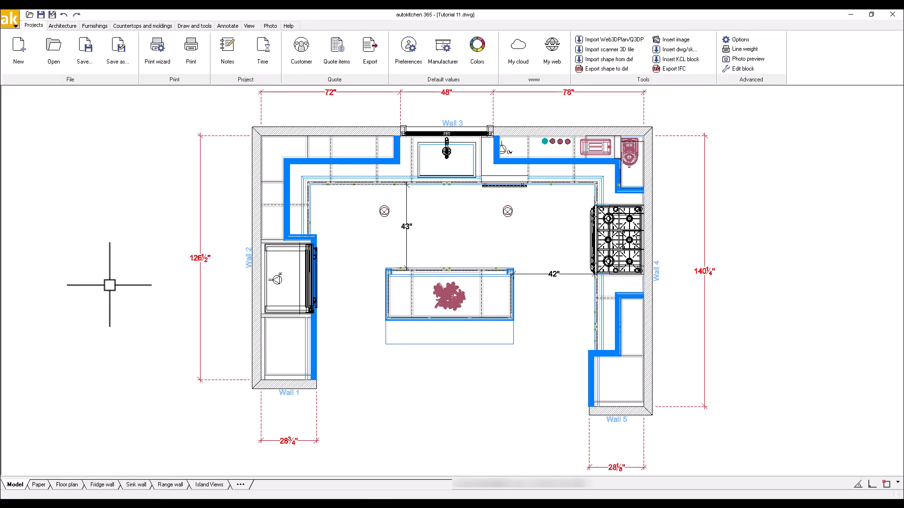
Start a PDF export of all pages except the one named Paper.
{"action": "left_click", "coordinate": [13, 27]}
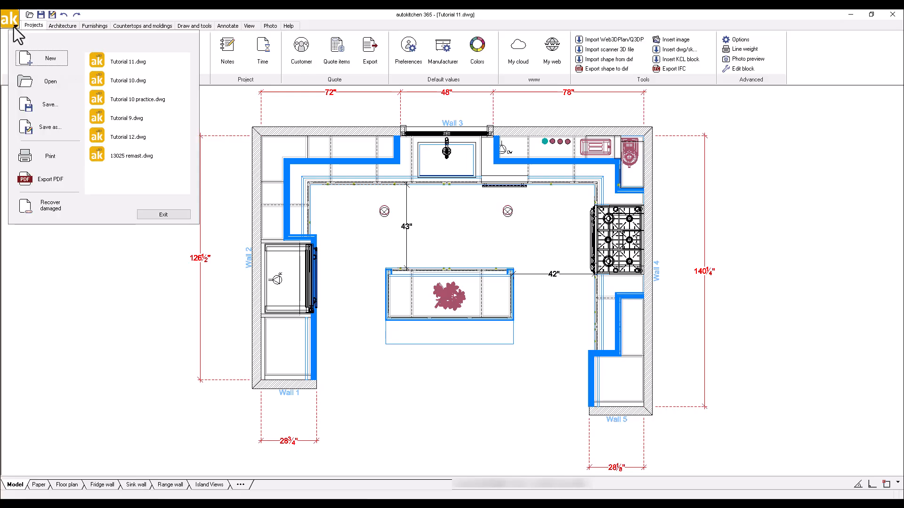
{"action": "left_click", "coordinate": [44, 182]}
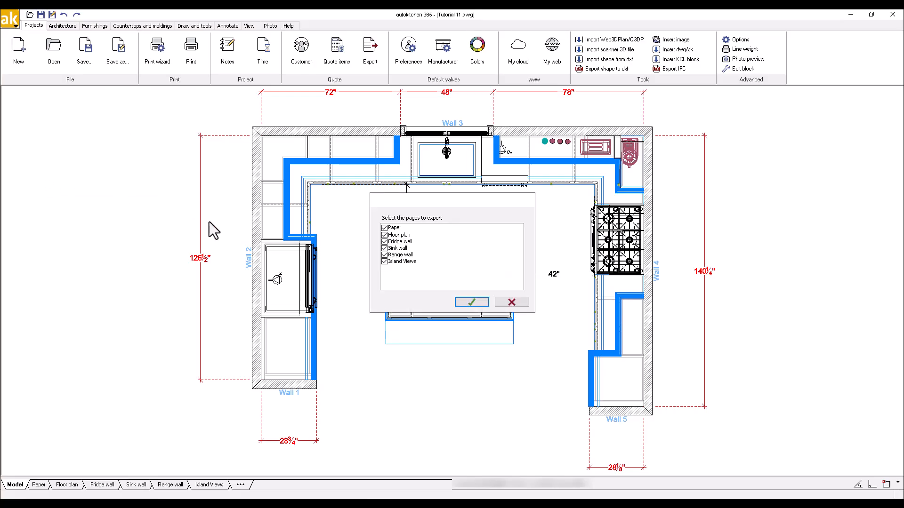
{"action": "left_click", "coordinate": [384, 228]}
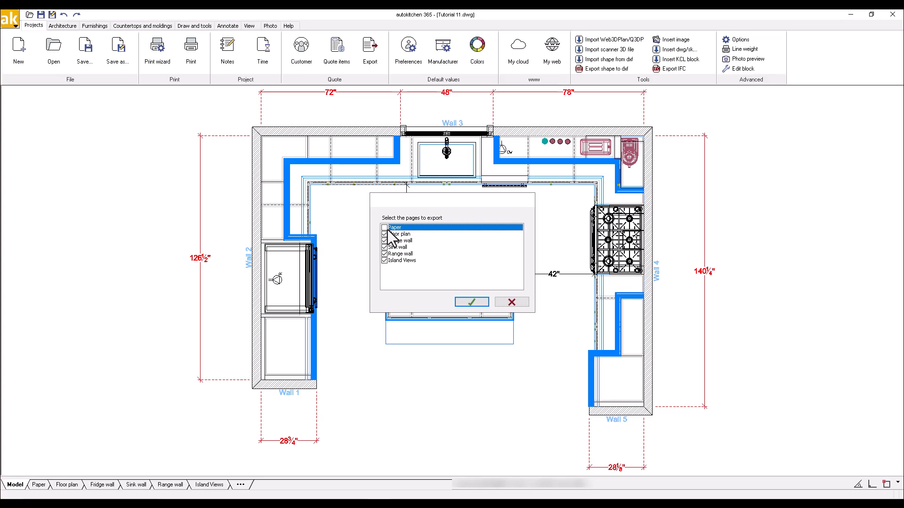
{"action": "left_click", "coordinate": [475, 303]}
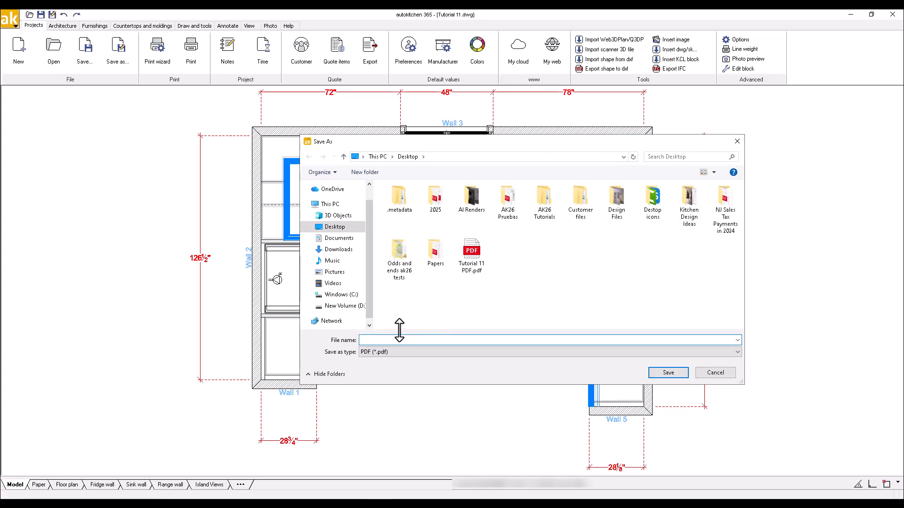
Save the exported PDF to the Desktop as Tutorial 11 AK26.
{"action": "type", "text": "Tuto"}
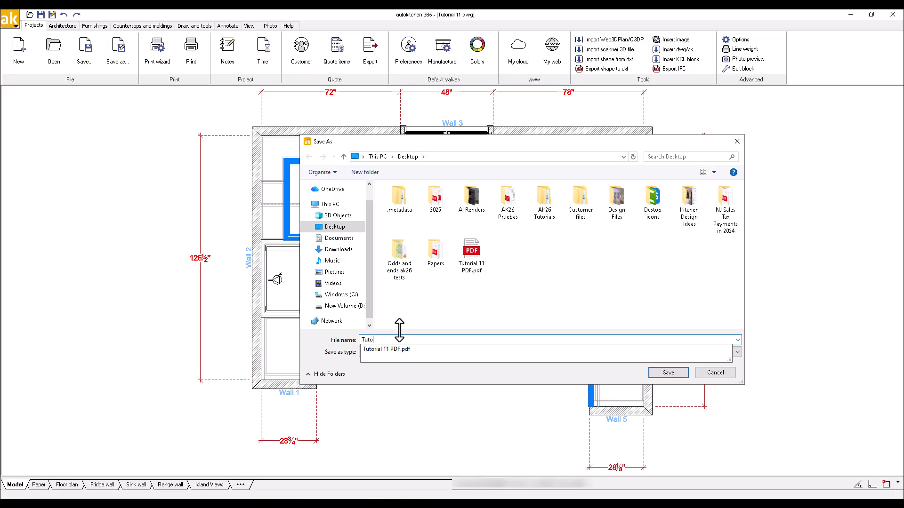
{"action": "type", "text": "rial 11 AK26"}
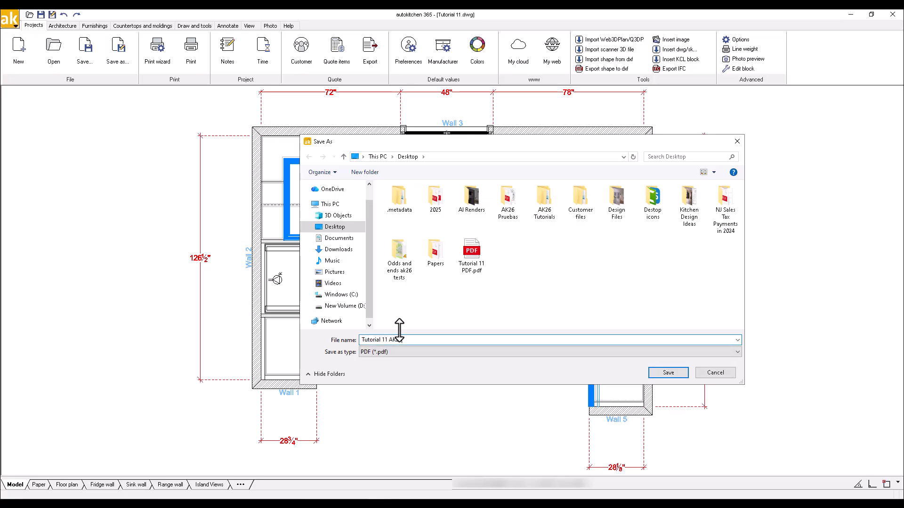
{"action": "left_click", "coordinate": [671, 373]}
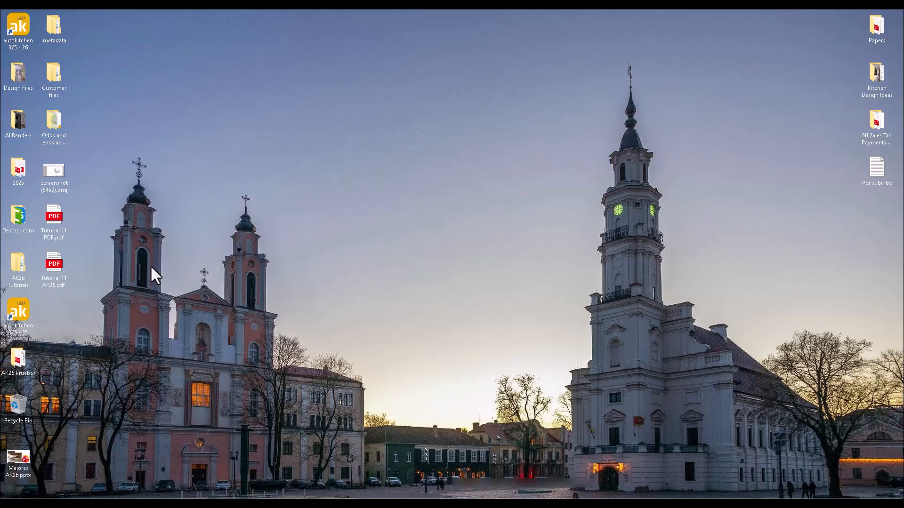
Open Tutorial 11 AK26.pdf from the desktop in a maximized window and review its floor plan, wall elevation and island pages.
{"action": "double_click", "coordinate": [53, 264]}
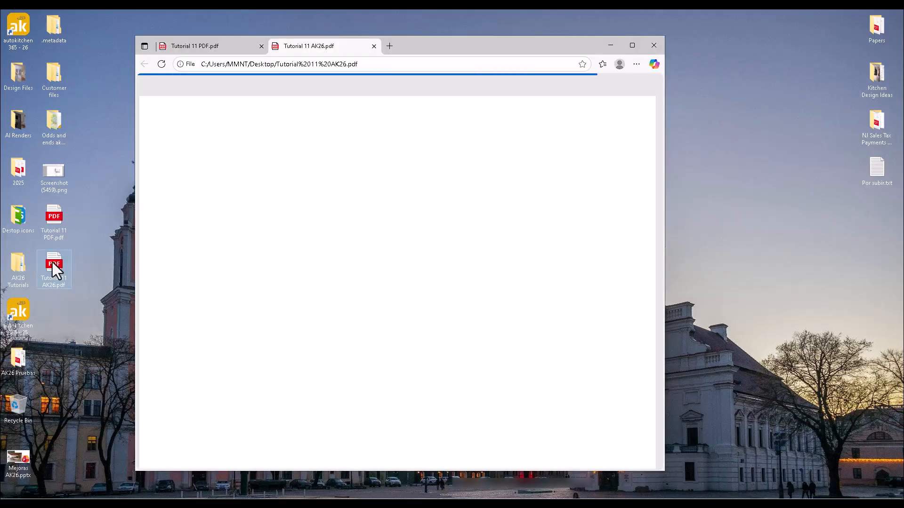
{"action": "left_click", "coordinate": [631, 45]}
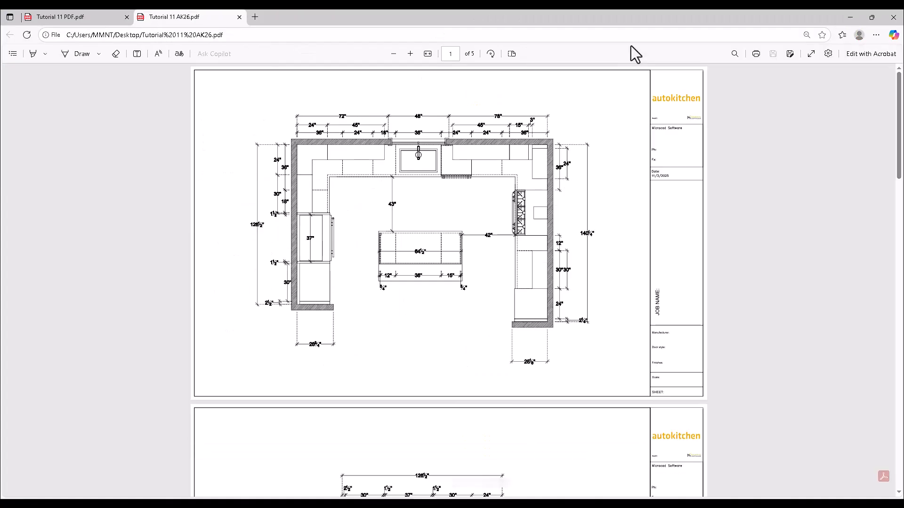
{"action": "scroll", "coordinate": [605, 182], "scroll_direction": "down", "scroll_amount": 8}
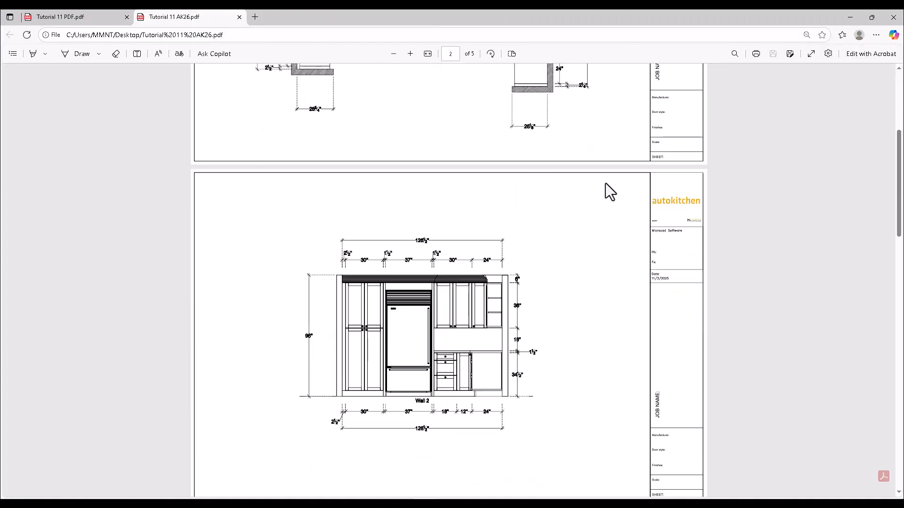
{"action": "scroll", "coordinate": [605, 183], "scroll_direction": "down", "scroll_amount": 11}
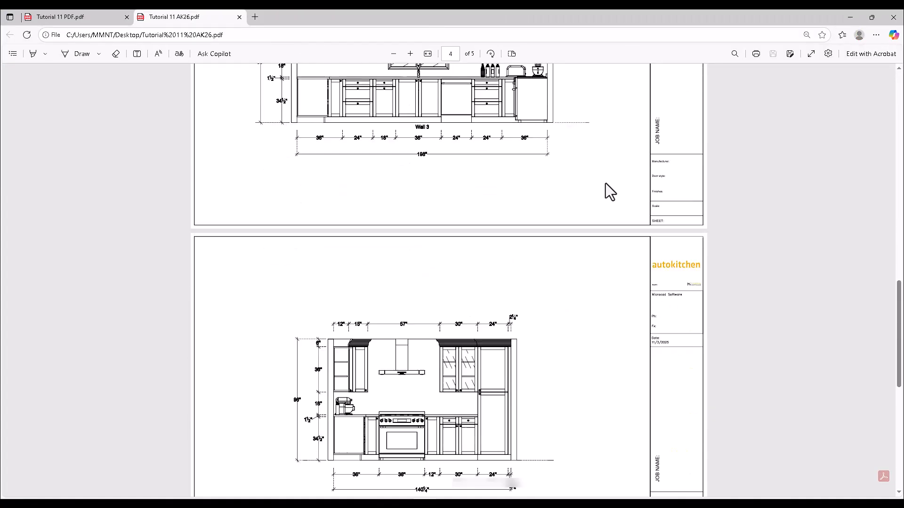
{"action": "scroll", "coordinate": [605, 183], "scroll_direction": "down", "scroll_amount": 11}
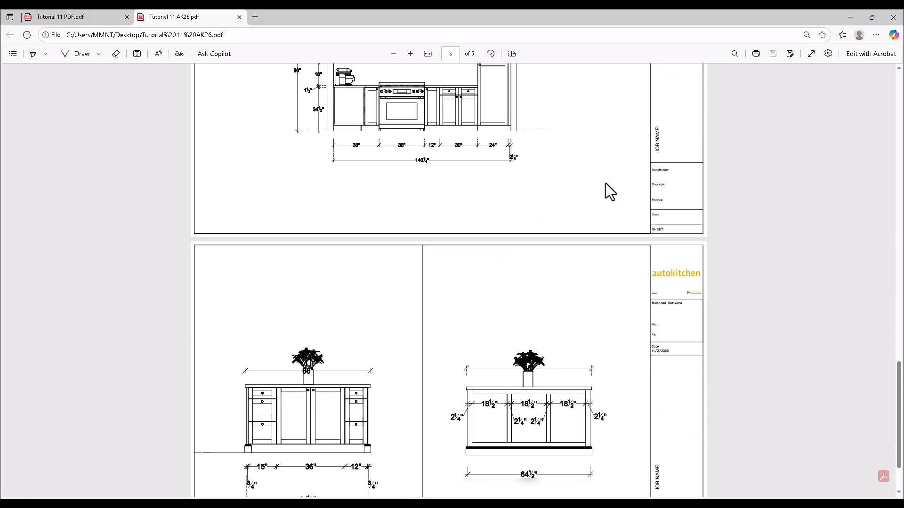